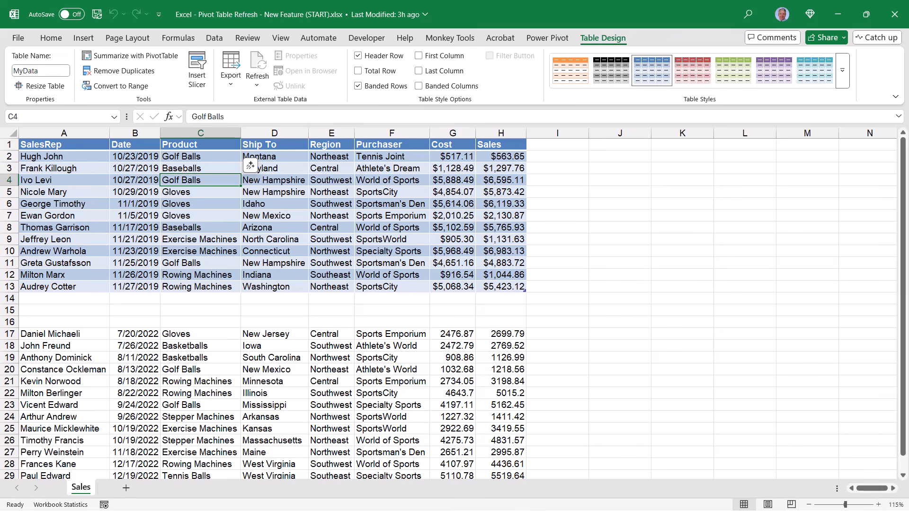
Create a PivotTable from the MyData table, placing it on the existing worksheet at cell J1
click(200, 192)
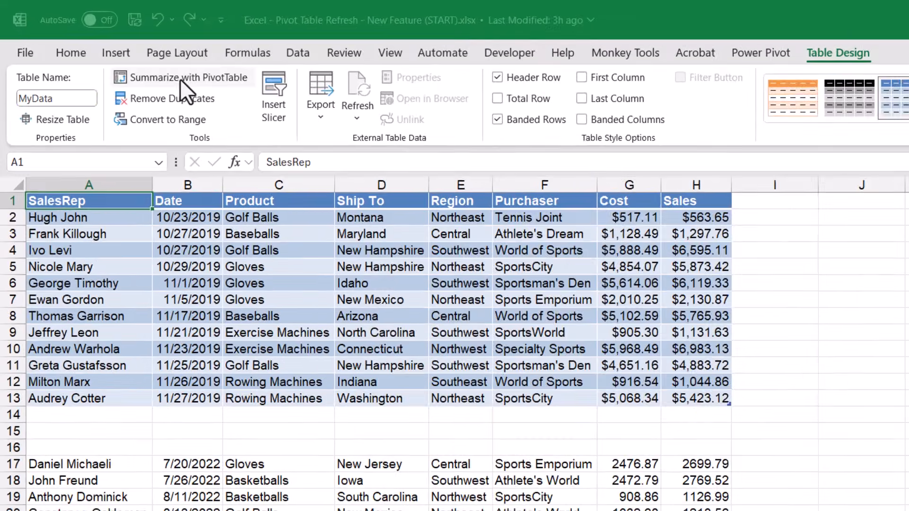
click(258, 111)
click(380, 311)
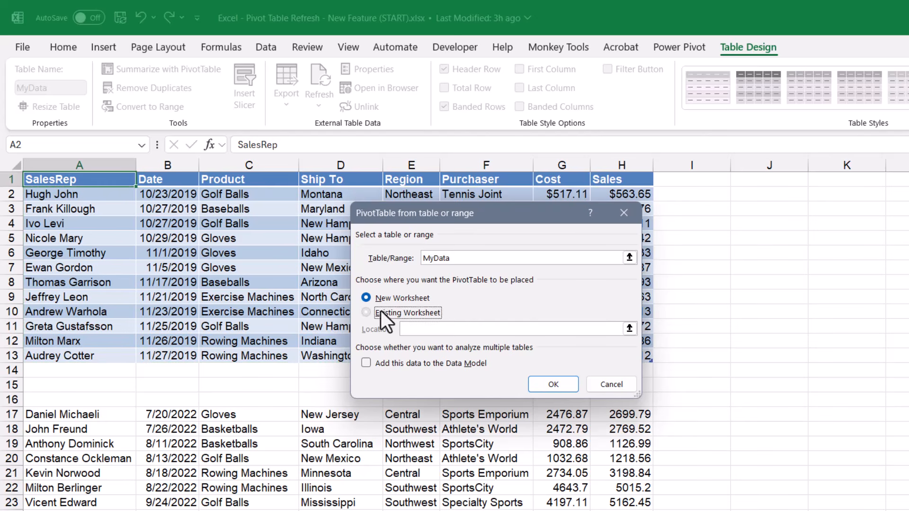
click(758, 180)
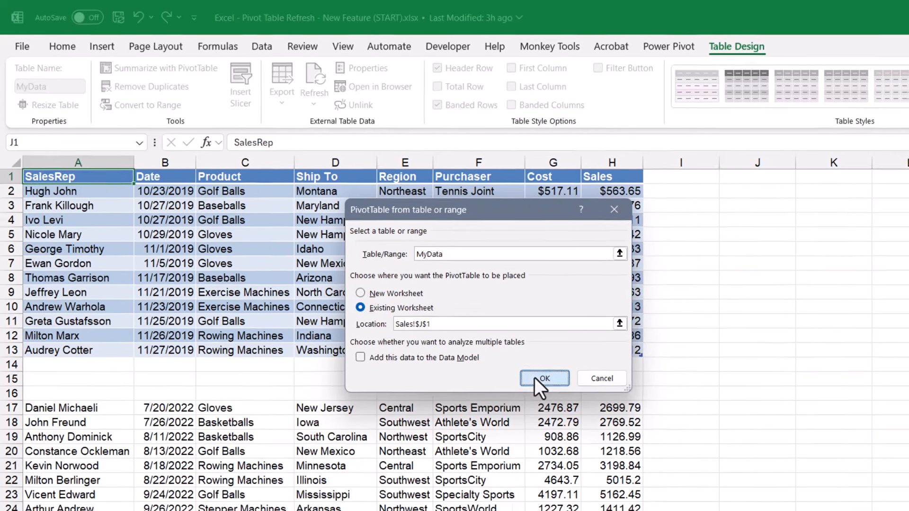
click(544, 379)
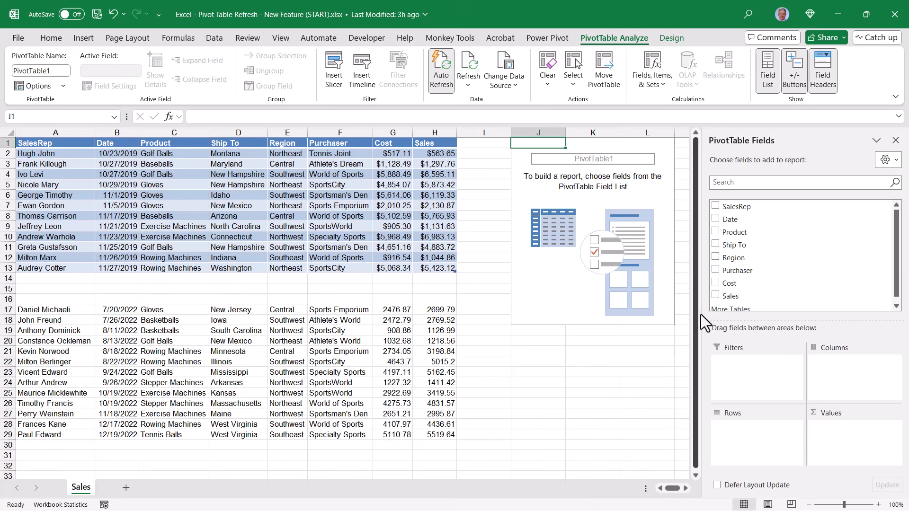
Add Product to the PivotTable rows and Sales to the values
drag(734, 233, 765, 440)
drag(734, 298, 838, 440)
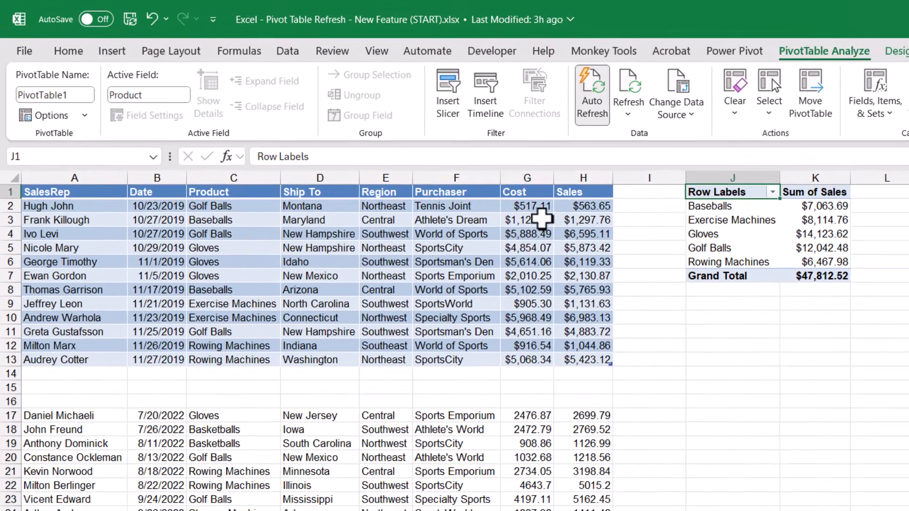
drag(391, 153, 424, 220)
drag(589, 306, 590, 371)
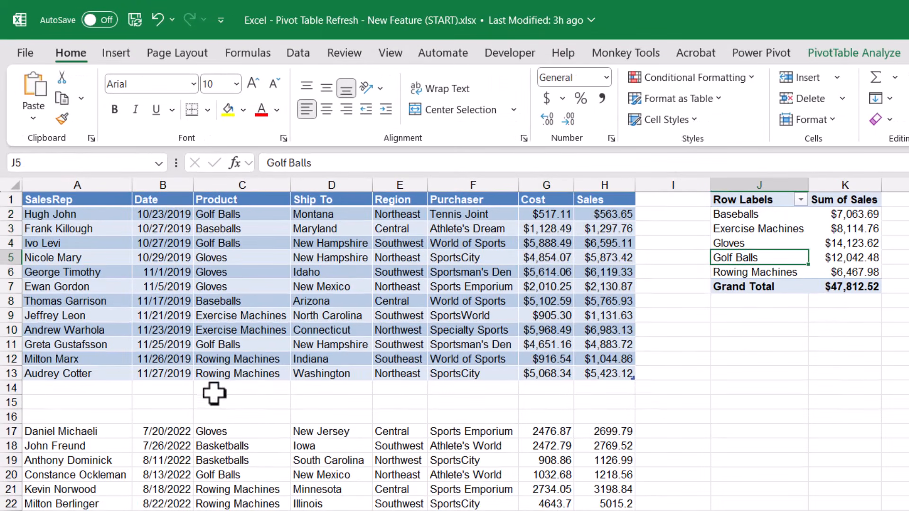
drag(36, 436, 611, 509)
click(744, 241)
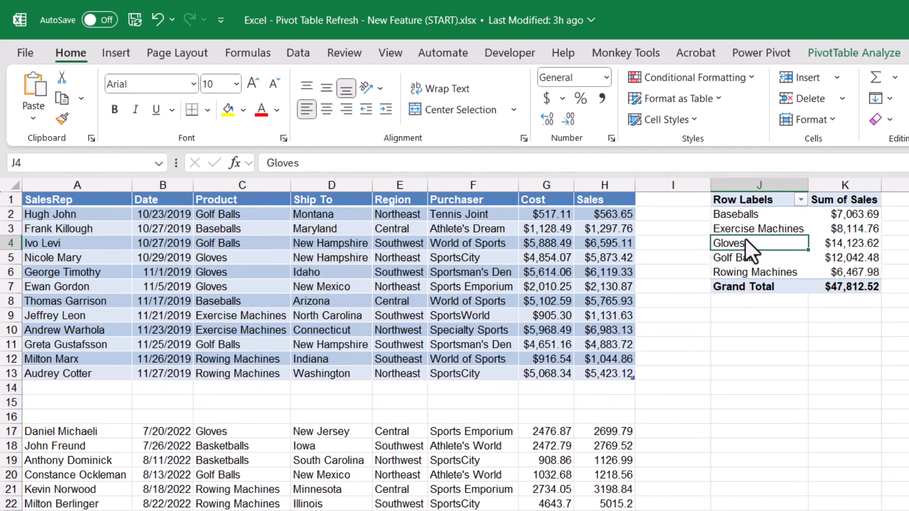
right_click(745, 238)
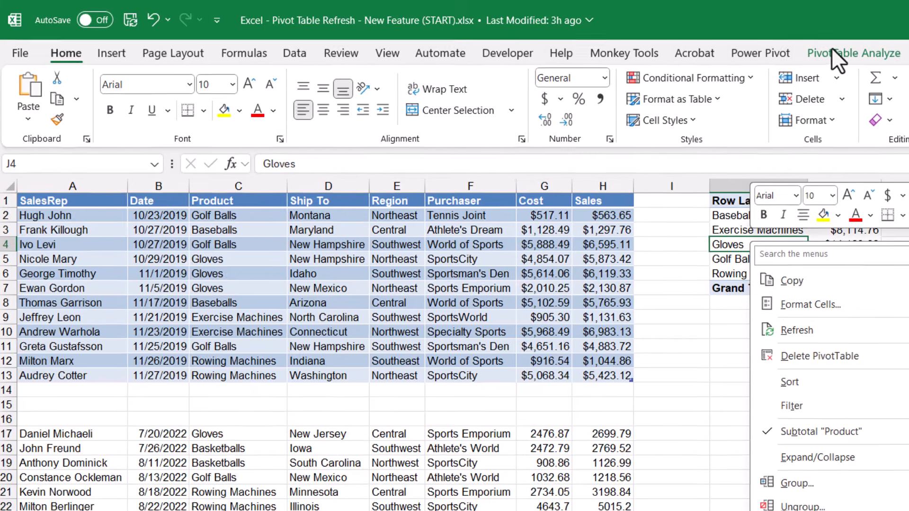
click(836, 53)
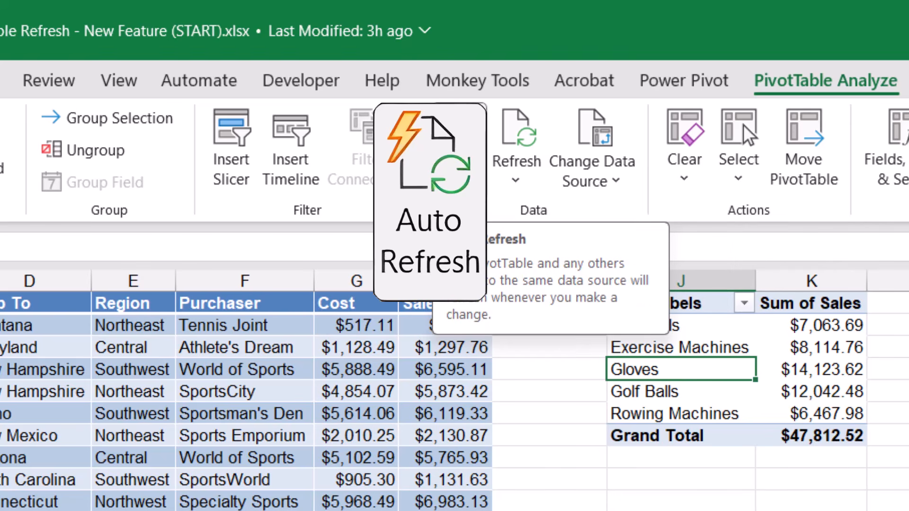
Enter 1000000 as the Sales value for the Idaho row in H6
click(432, 414)
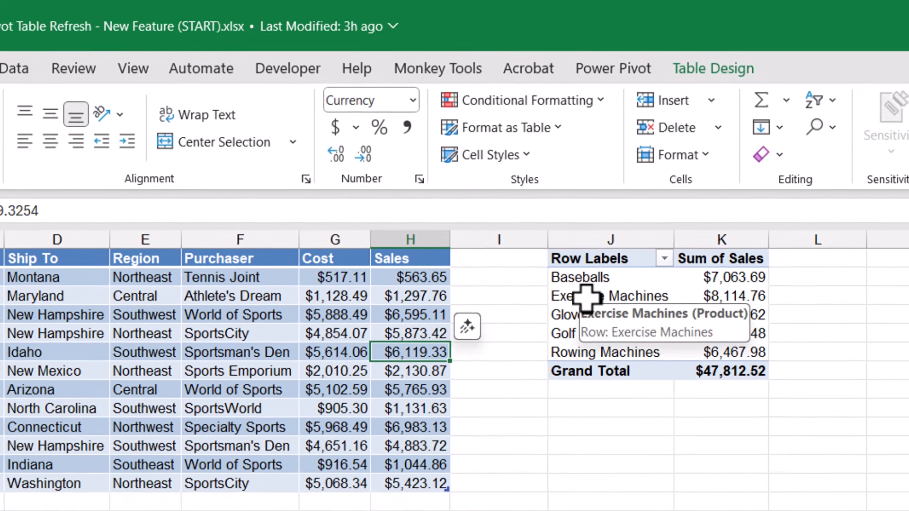
text(100)
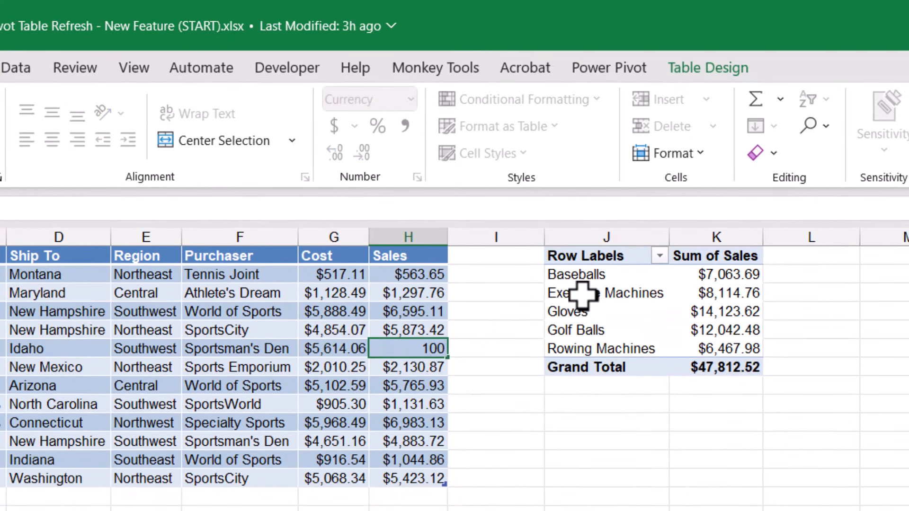
text(0000)
key(Return)
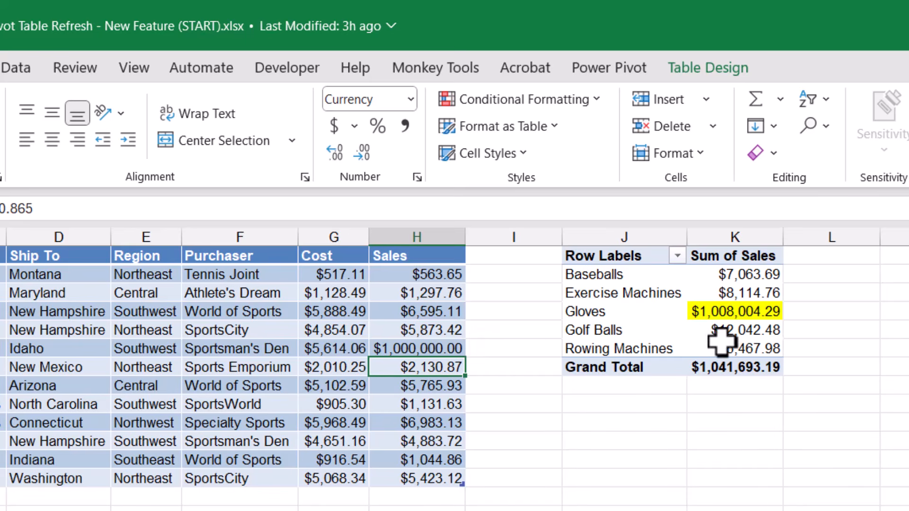
Set the Sales value in H6 to 6,500
click(414, 351)
text(6,500)
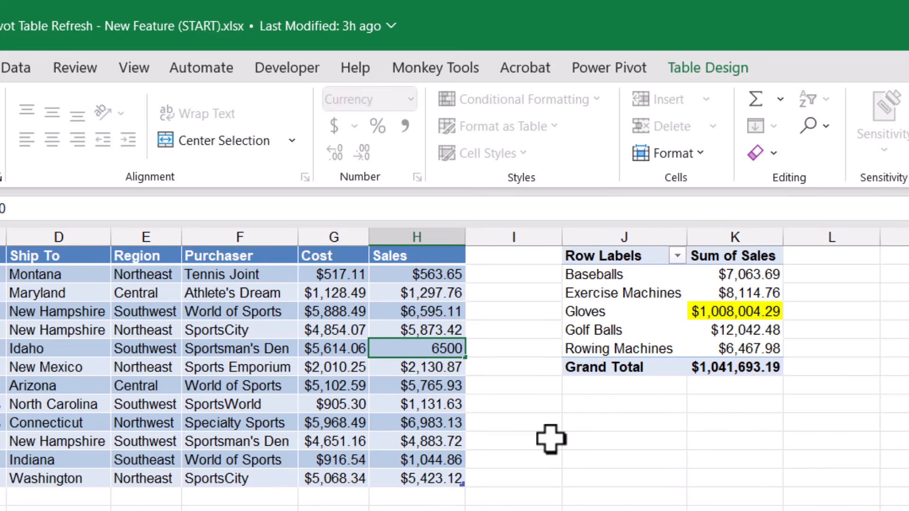
key(Return)
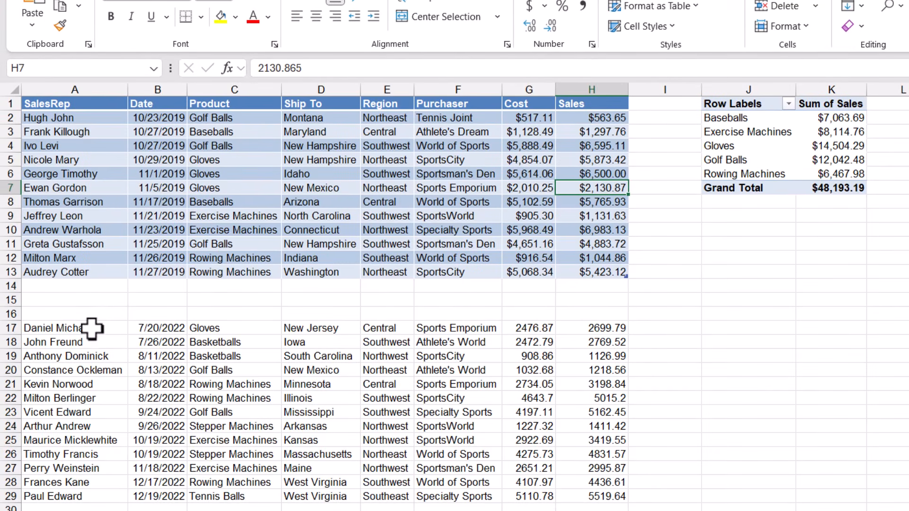
Move the 2022 records up to row 14, directly beneath the table, so the table expands to include them
drag(92, 328, 598, 496)
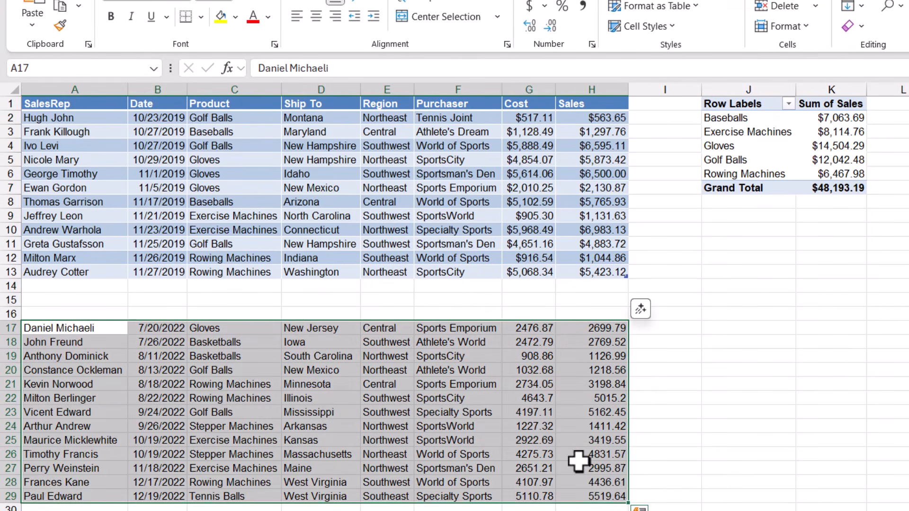
drag(441, 324, 427, 285)
click(431, 245)
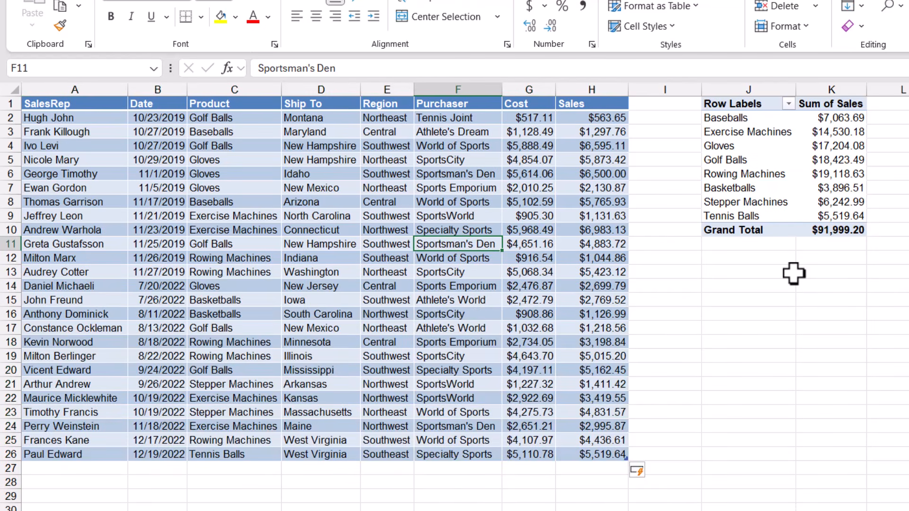
Delete table rows 13 through 26 from the source table
drag(73, 271, 570, 459)
right_click(525, 315)
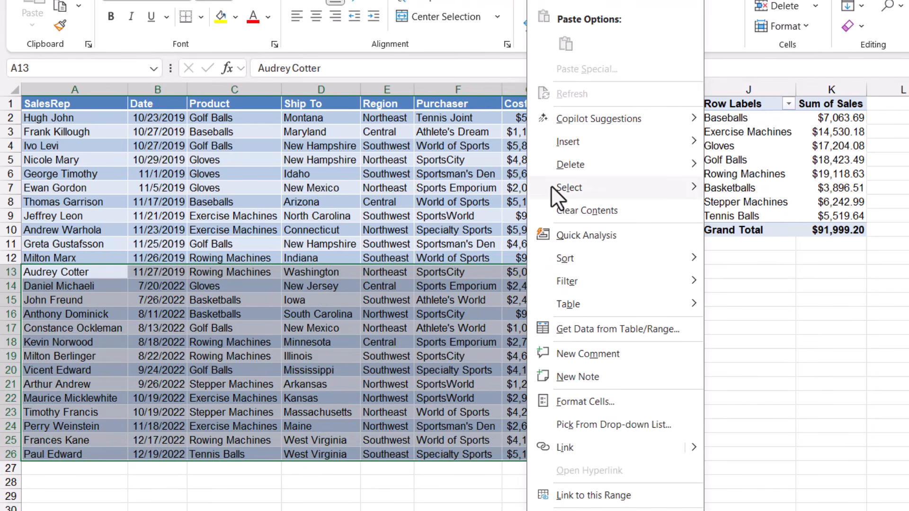
mouse_move(556, 164)
click(729, 185)
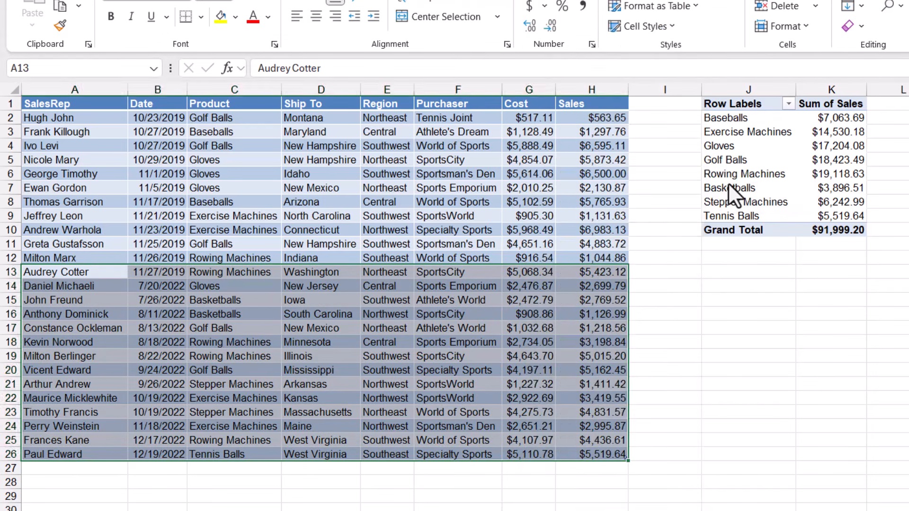
click(433, 146)
click(748, 132)
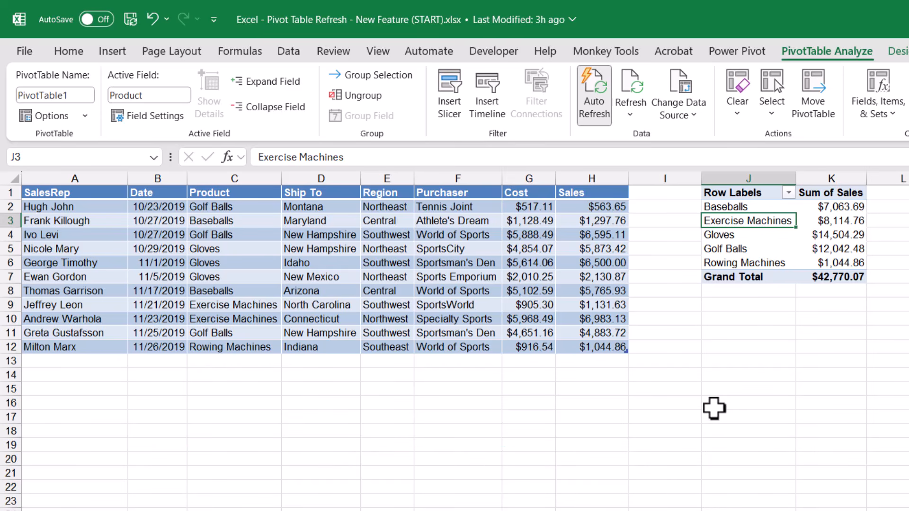
Turn off the PivotTable's Auto Refresh and set Sales cells H3 through H10 to 1
click(600, 96)
drag(599, 221, 594, 320)
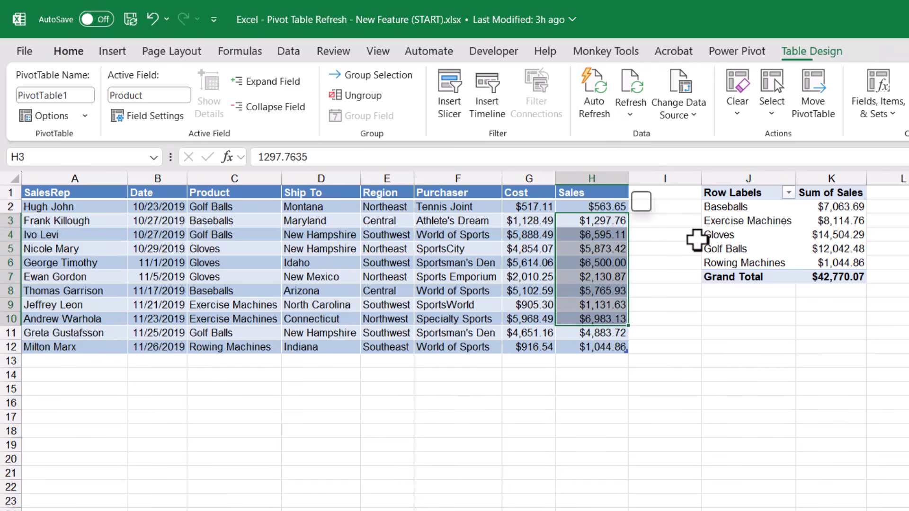
text(1)
key(ctrl+Return)
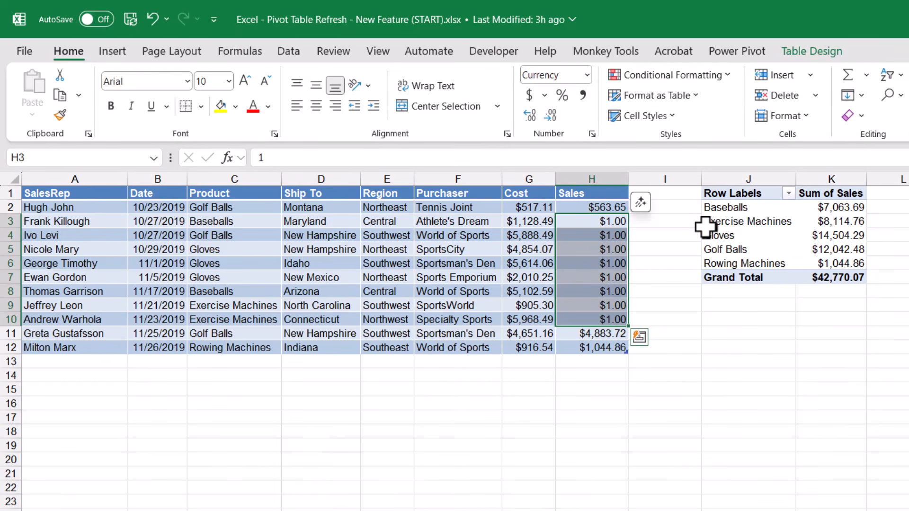
Turn the PivotTable's Auto Refresh back on
click(886, 427)
click(831, 249)
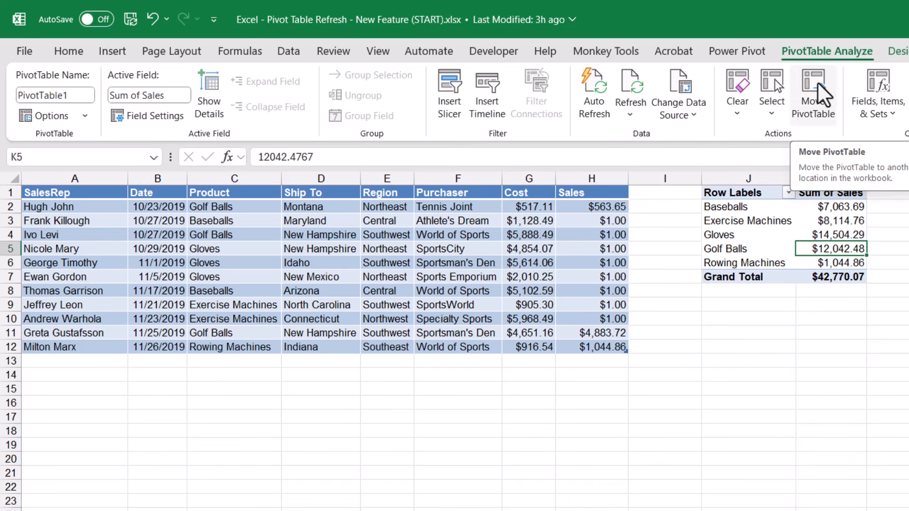
click(586, 90)
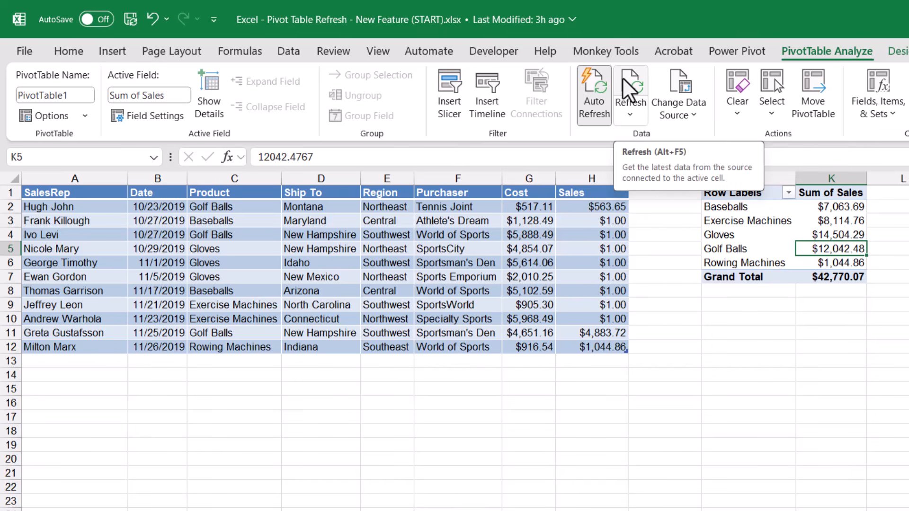
Set the Sales value in H5 to 2
click(573, 249)
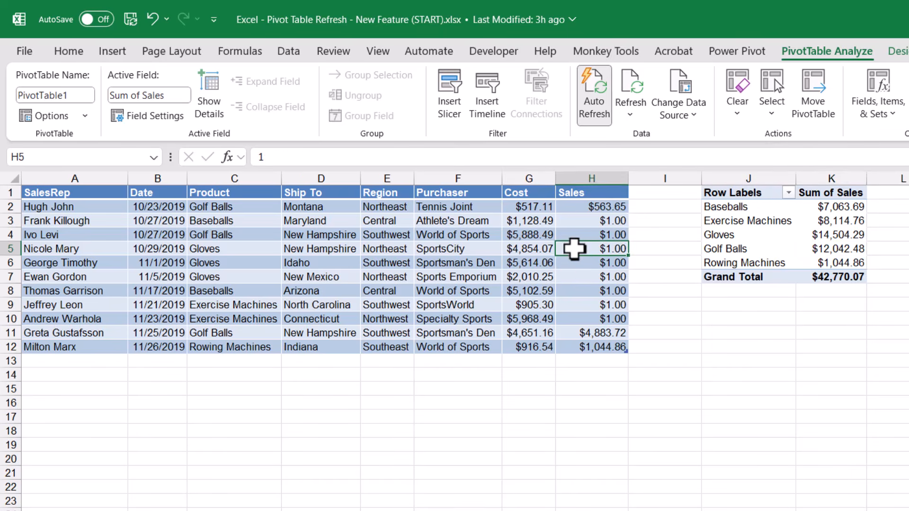
text(2)
key(Return)
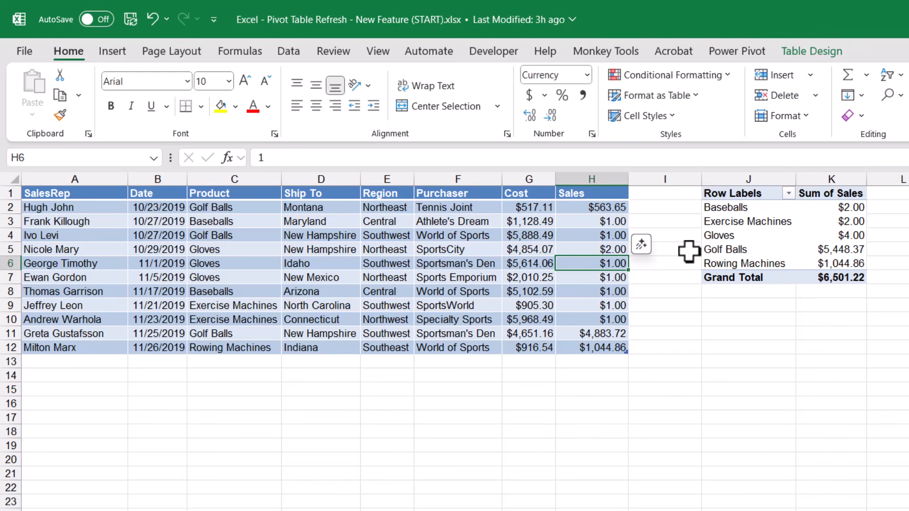
Undo the recent Sales value edits in the source table
click(708, 235)
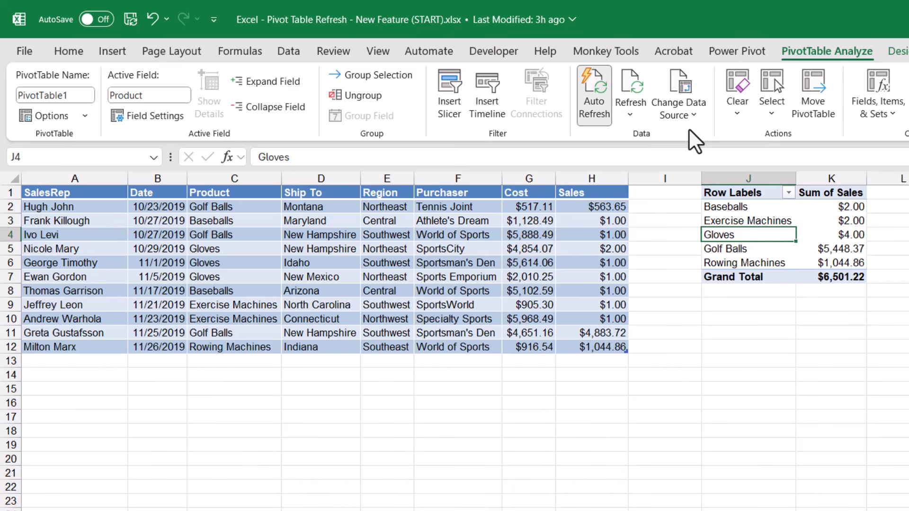
click(601, 97)
click(584, 112)
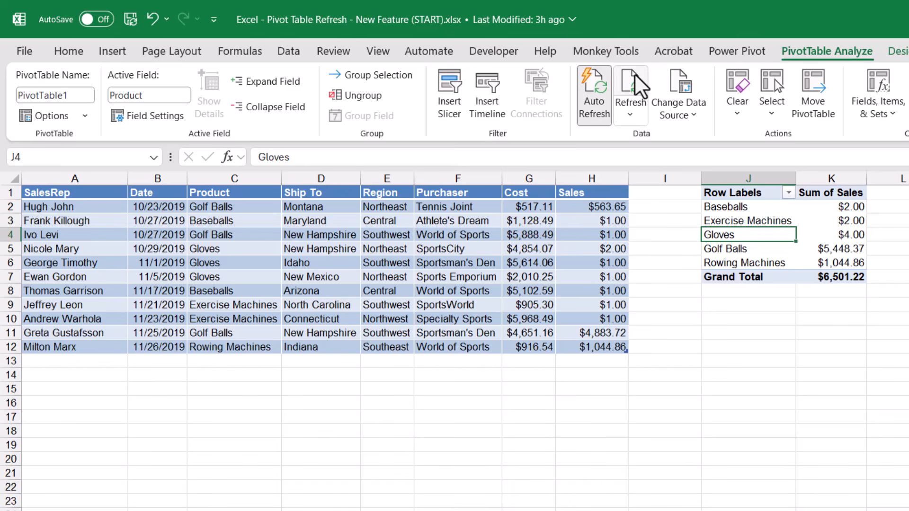
key(ctrl+z)
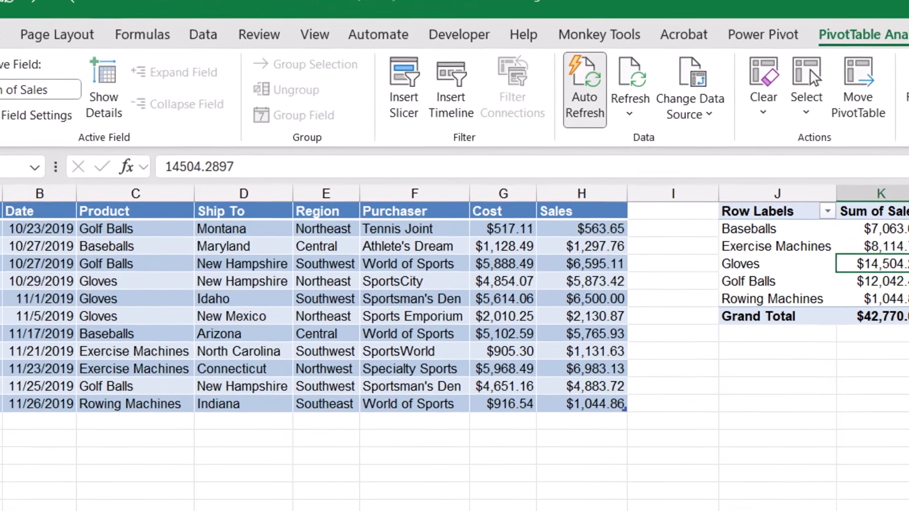
Inspect the Data settings in the PivotTable Options dialog, then close it without changes
click(14, 116)
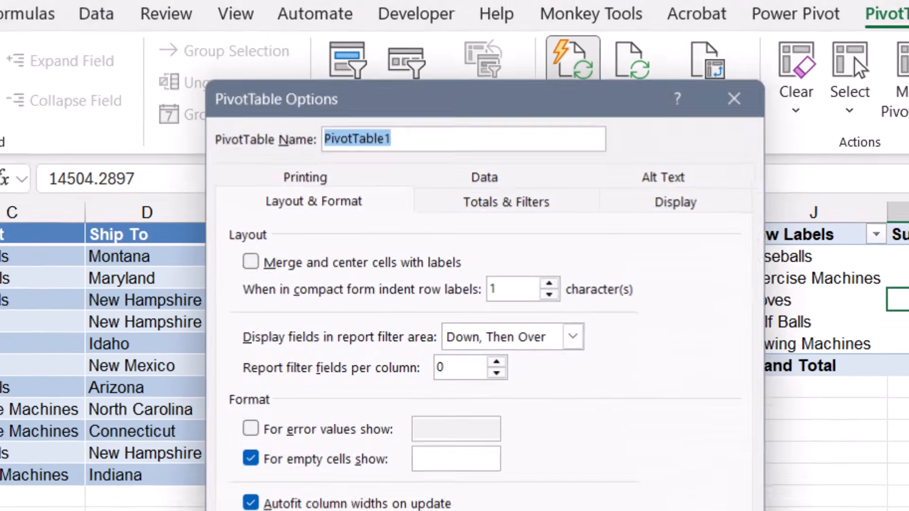
click(440, 189)
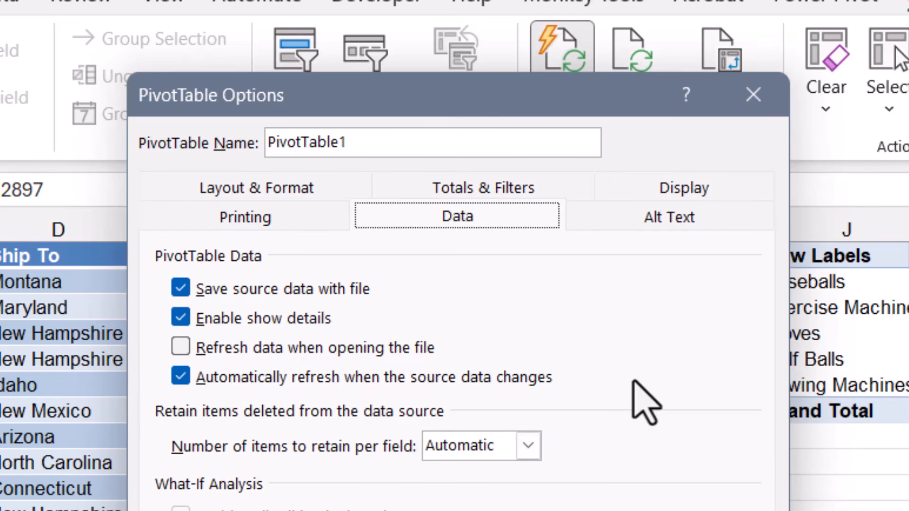
drag(580, 108, 608, 210)
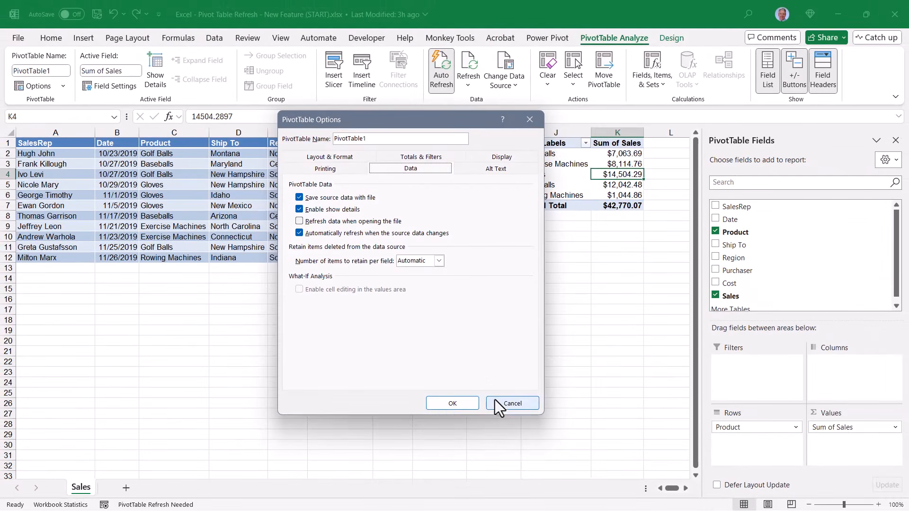
click(497, 405)
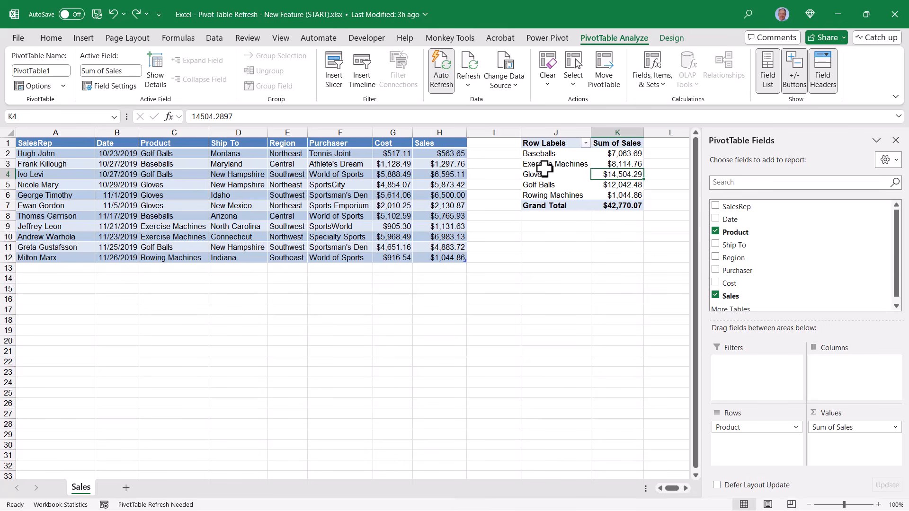
Check the automatic refresh option in the default PivotTable layout settings under Excel's Data options, keeping it enabled
click(440, 76)
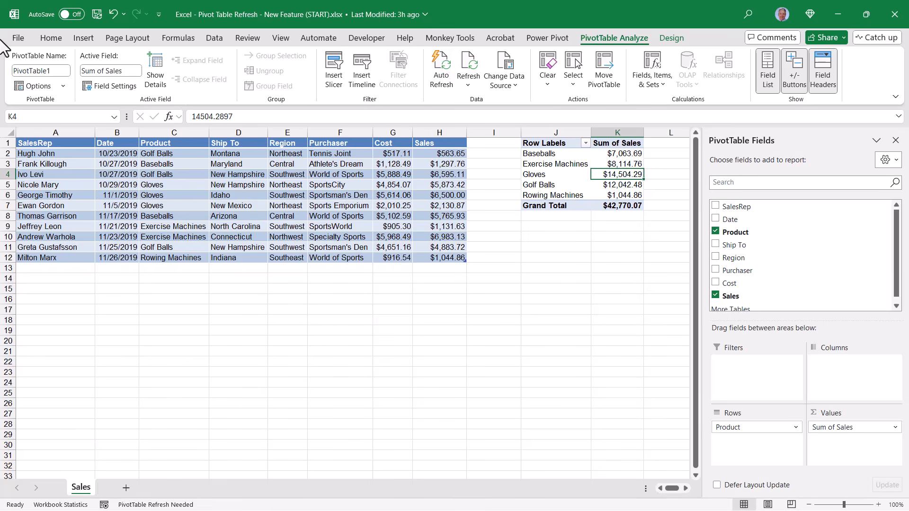
click(18, 38)
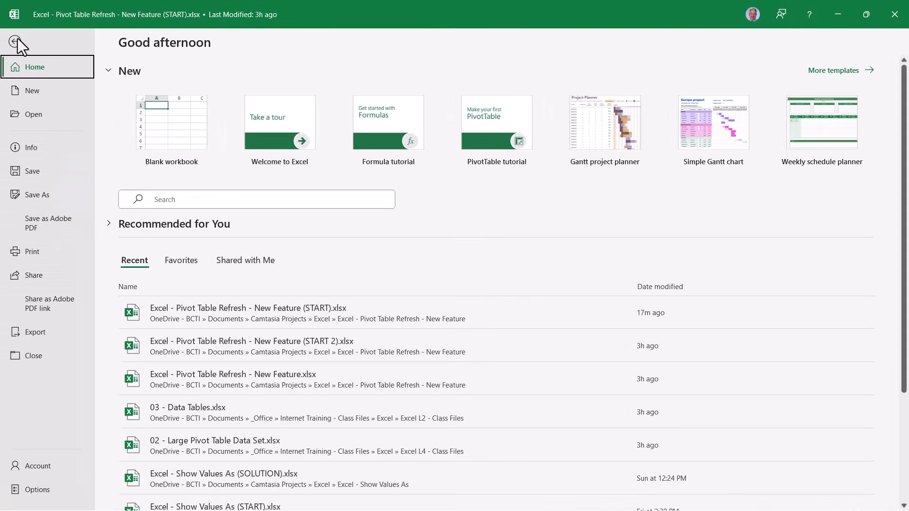
click(19, 487)
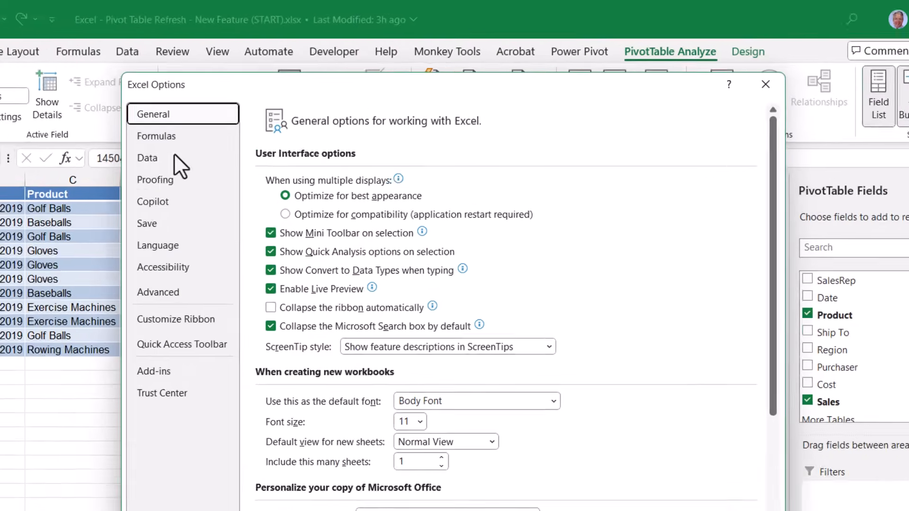
click(222, 120)
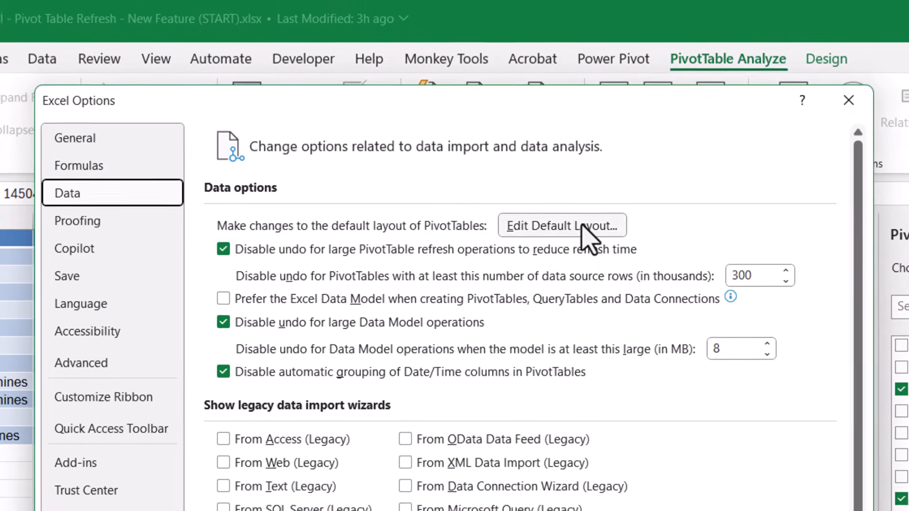
click(560, 232)
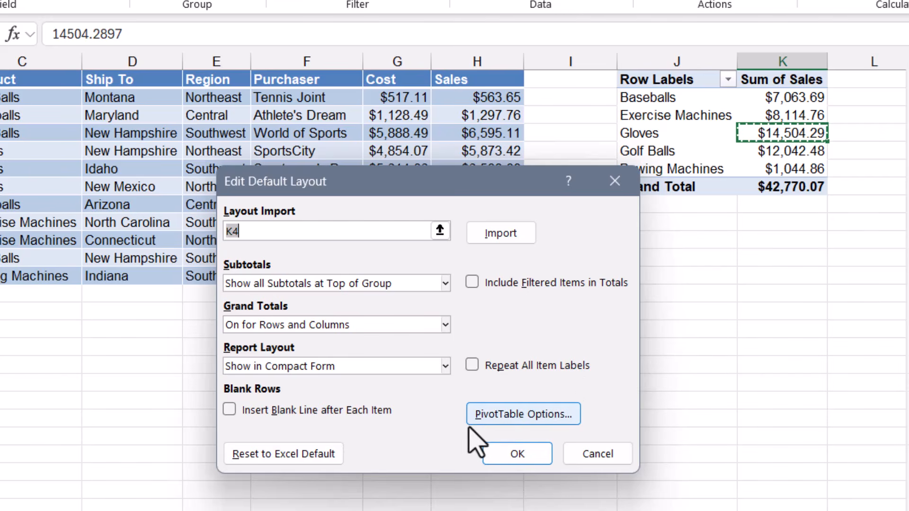
click(526, 409)
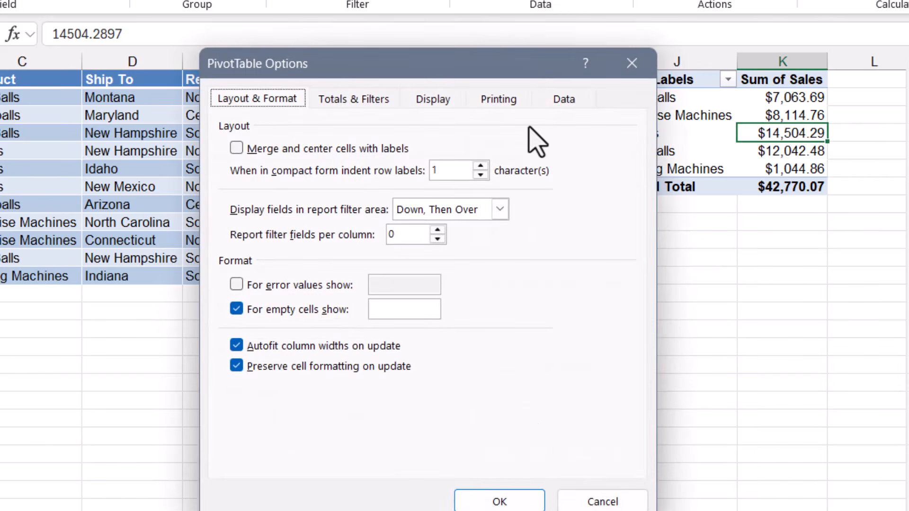
click(554, 99)
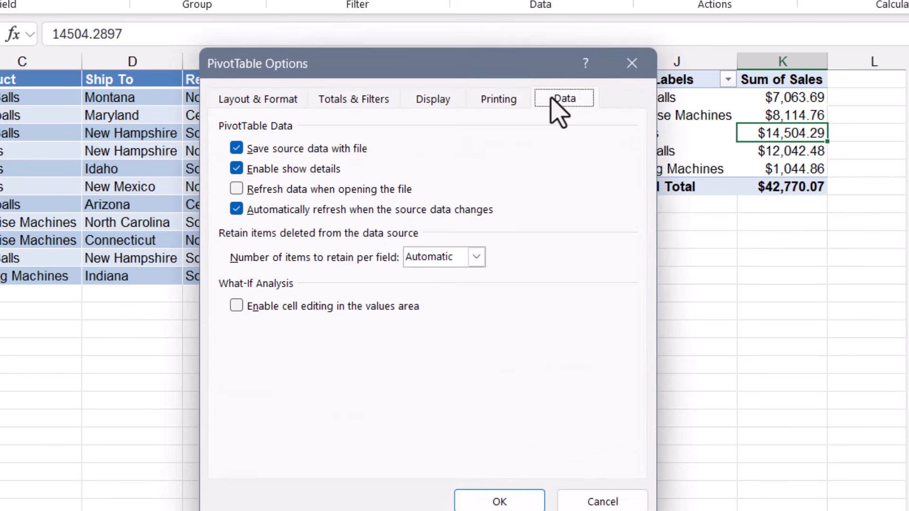
click(236, 209)
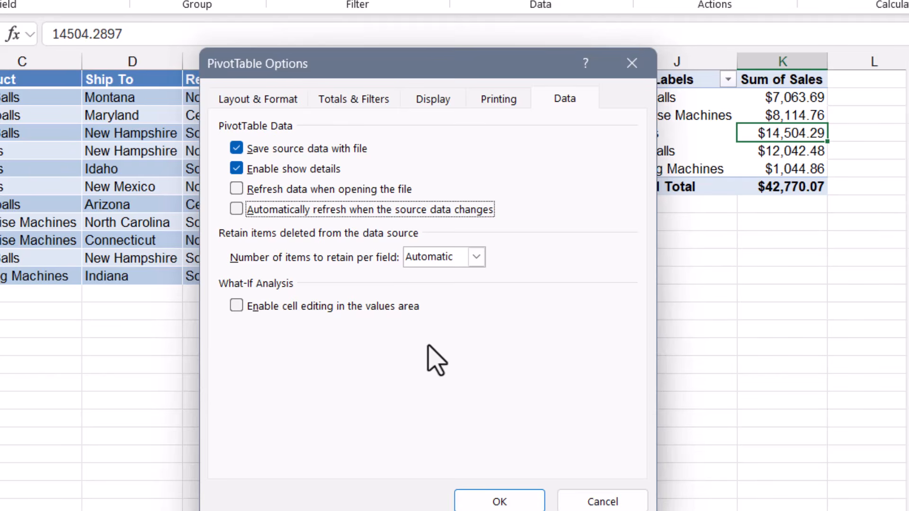
click(236, 208)
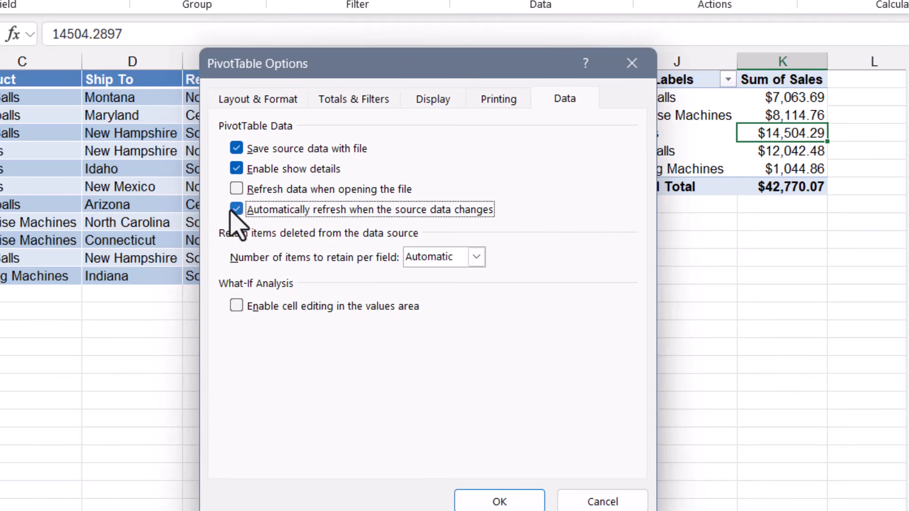
click(529, 505)
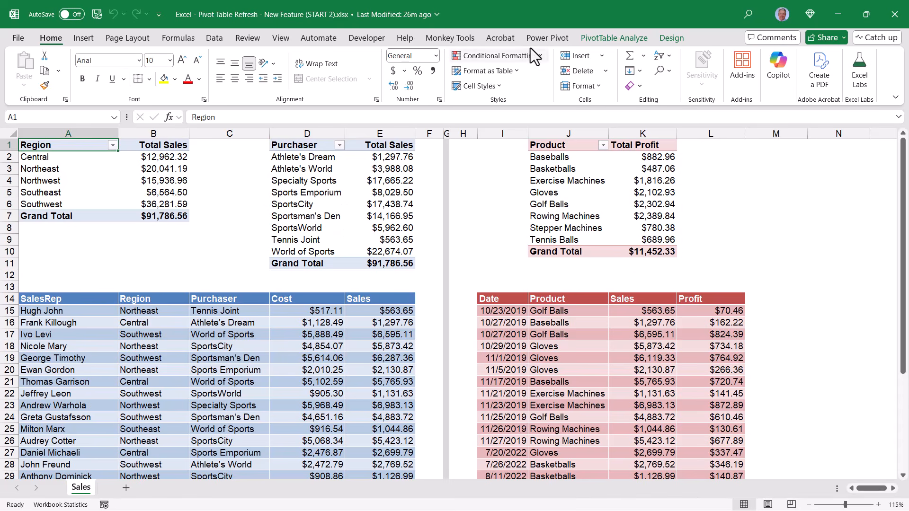
Compare the Auto Refresh state of the Region, Purchaser and Product PivotTables
click(149, 177)
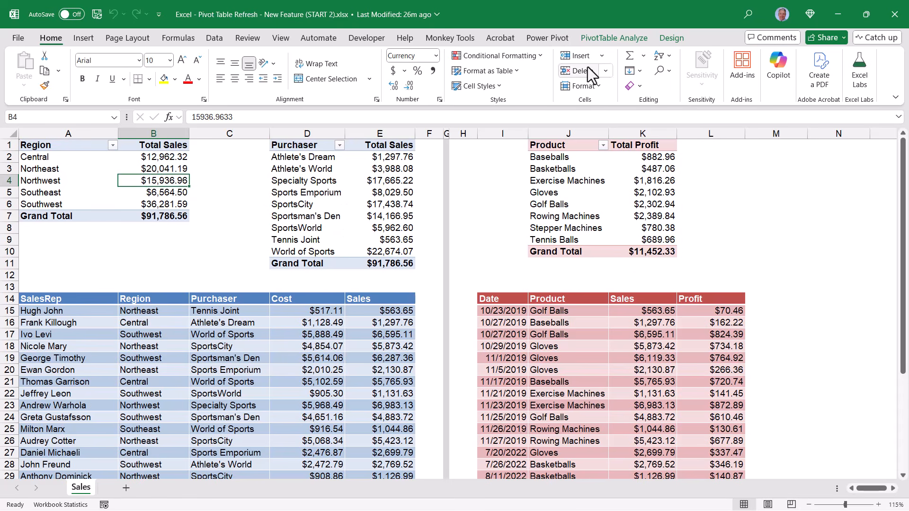
click(609, 40)
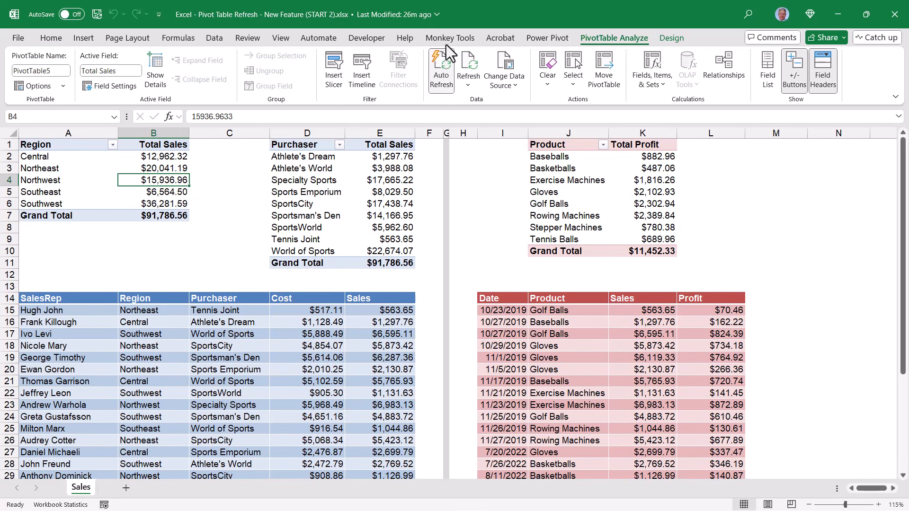
click(318, 194)
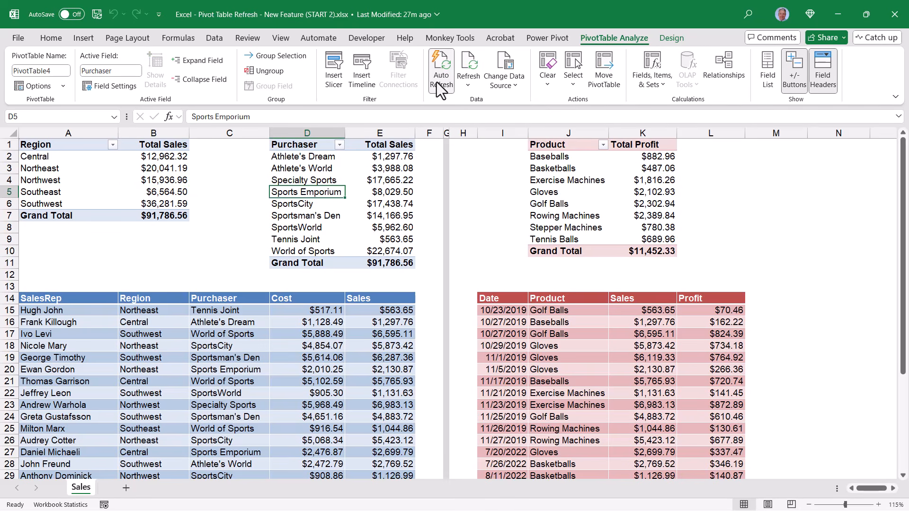
click(165, 191)
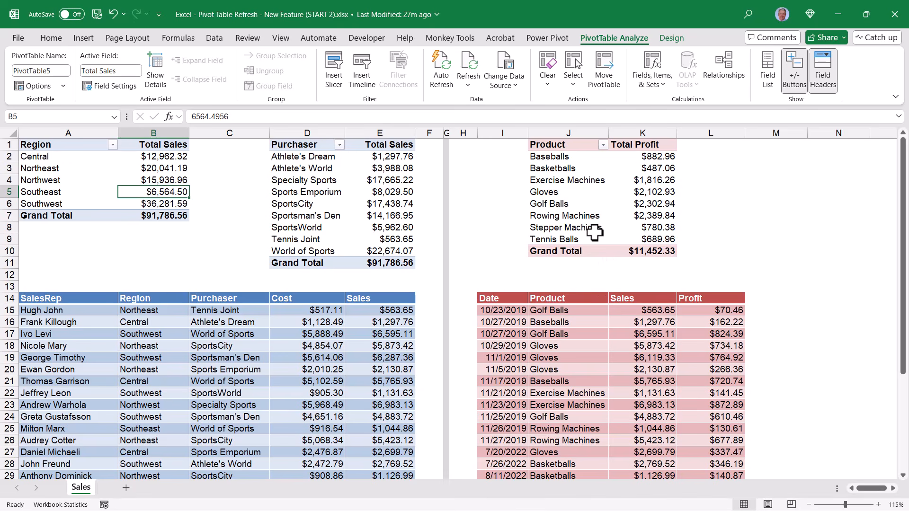
click(565, 204)
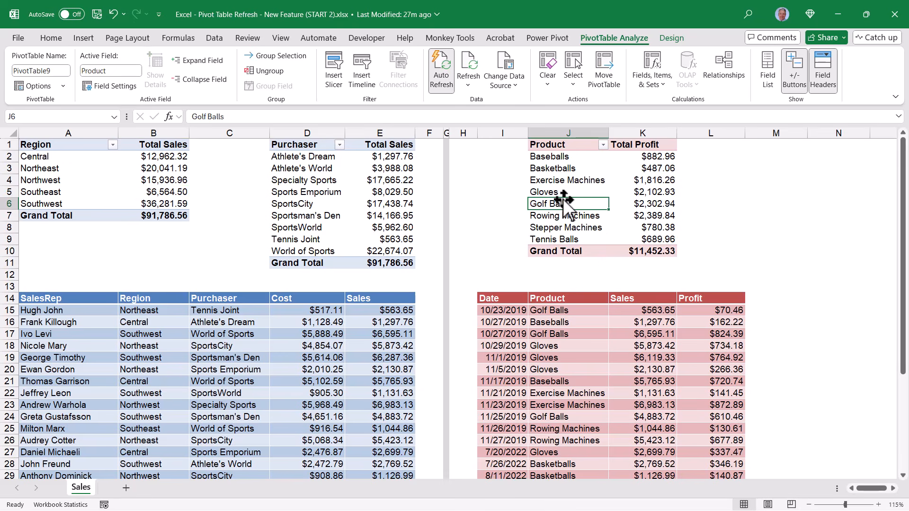
click(294, 201)
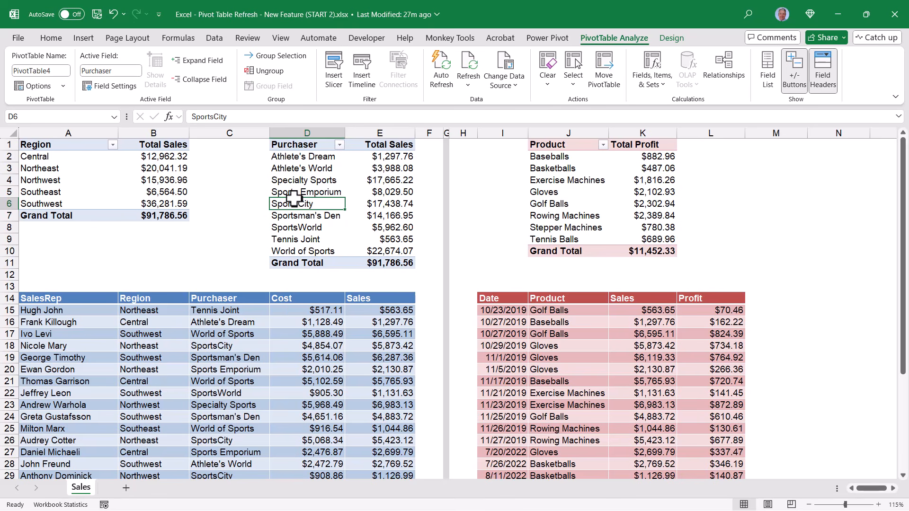
click(103, 192)
click(317, 193)
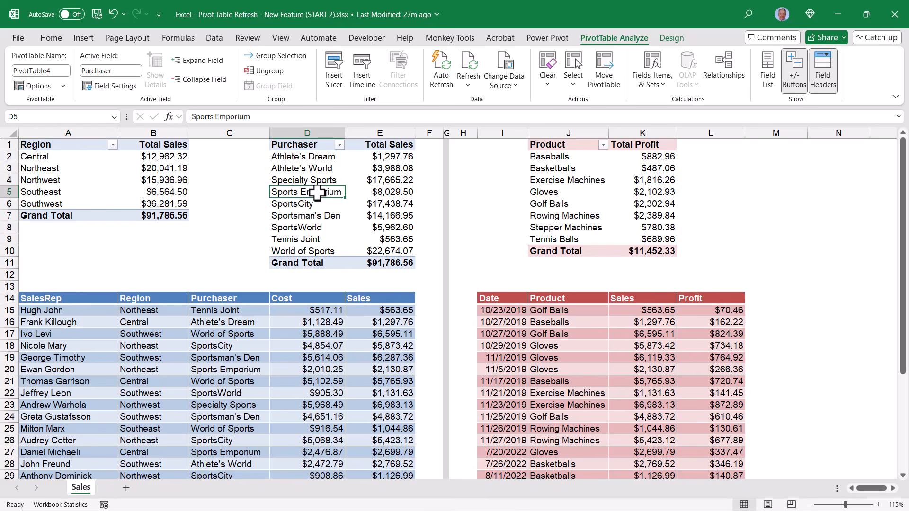
Turn on Auto Refresh for the Purchaser PivotTable
click(442, 71)
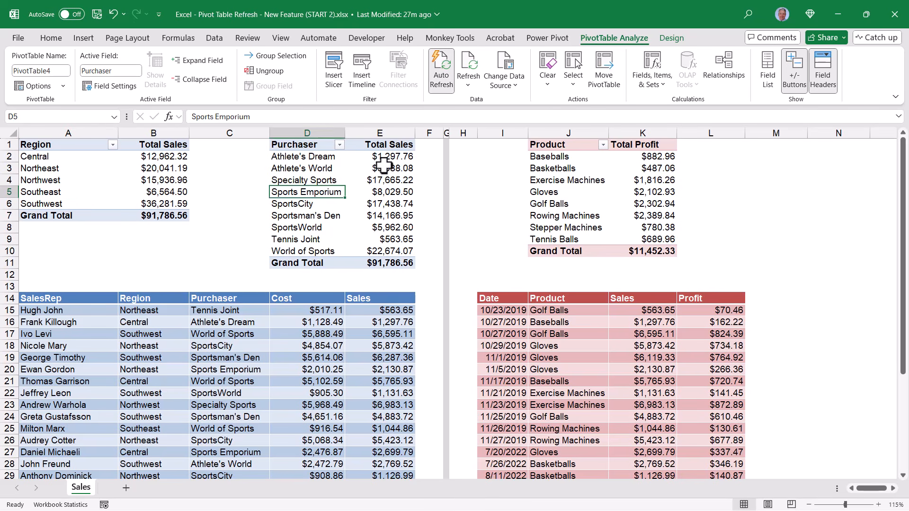
click(168, 162)
click(291, 178)
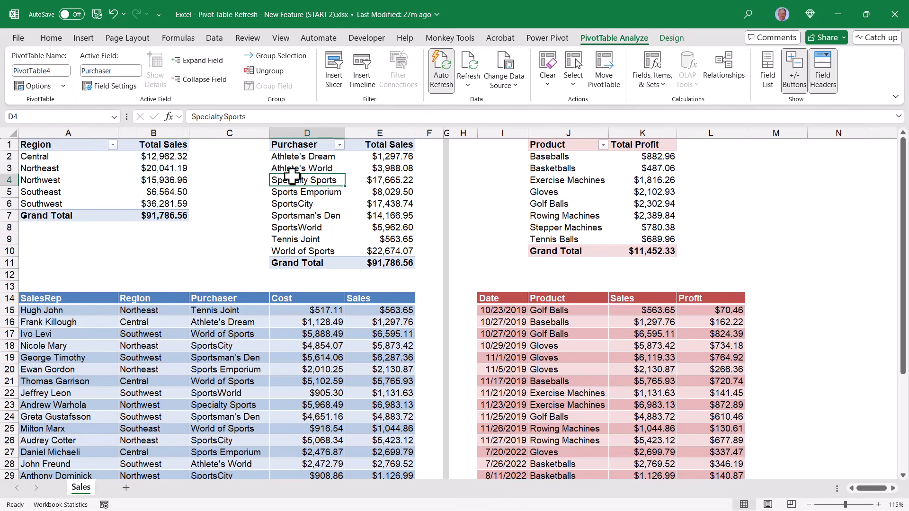
click(155, 173)
Turn off Auto Refresh for the Product profit PivotTable
click(583, 191)
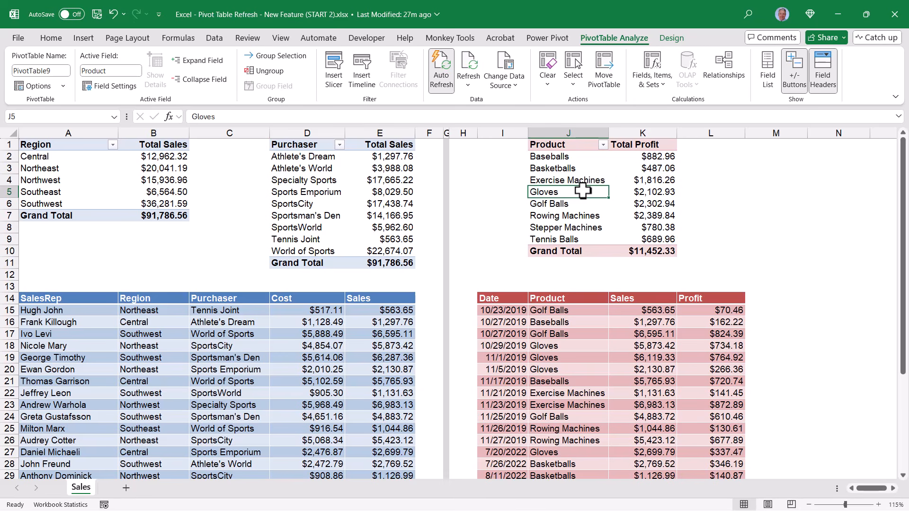
click(441, 73)
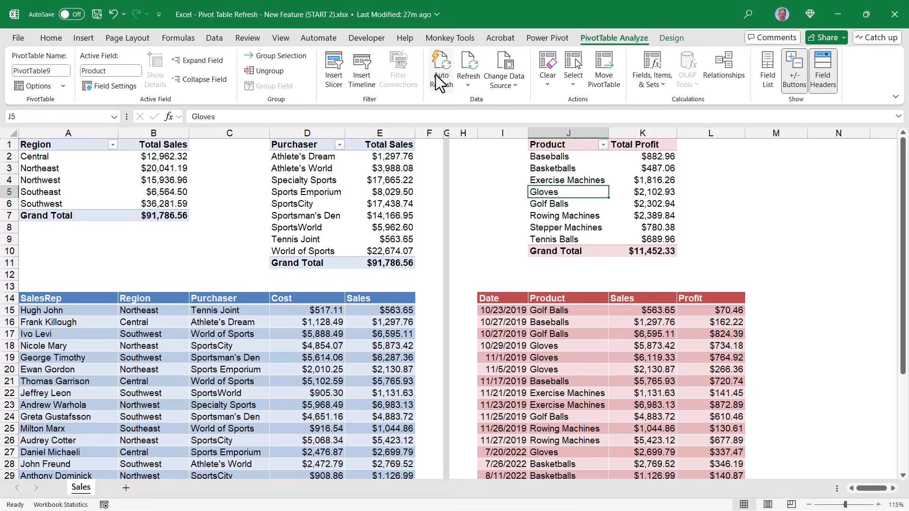
click(357, 203)
click(142, 196)
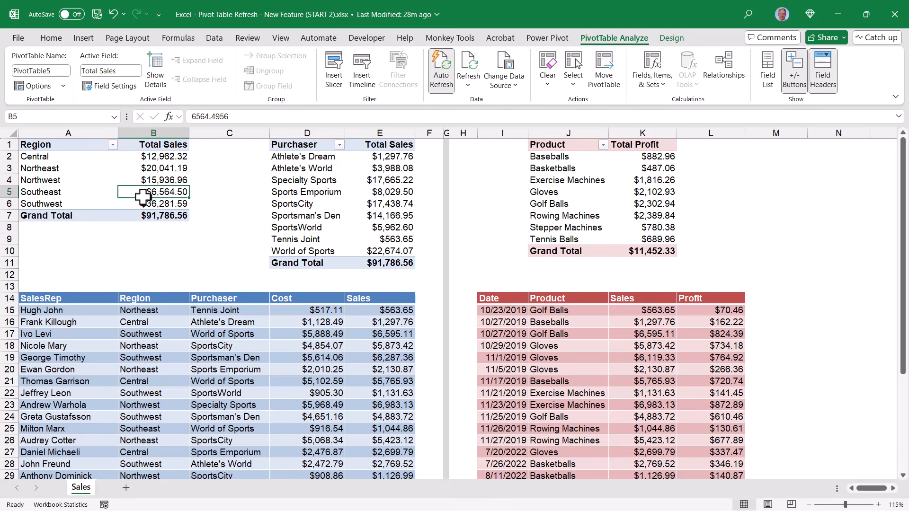
click(352, 188)
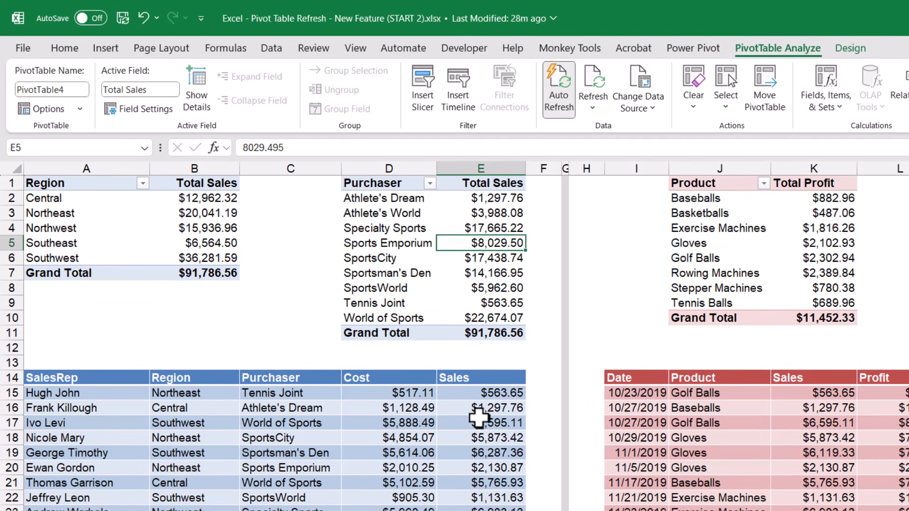
Set the Sales value in E16 of the source table to 1000000, then to 2,000
click(473, 410)
text(1000000)
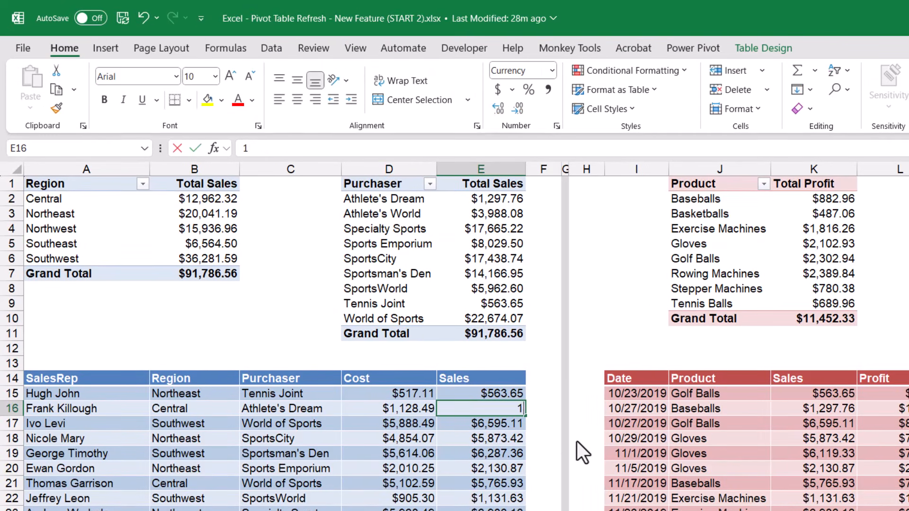
key(ctrl+Return)
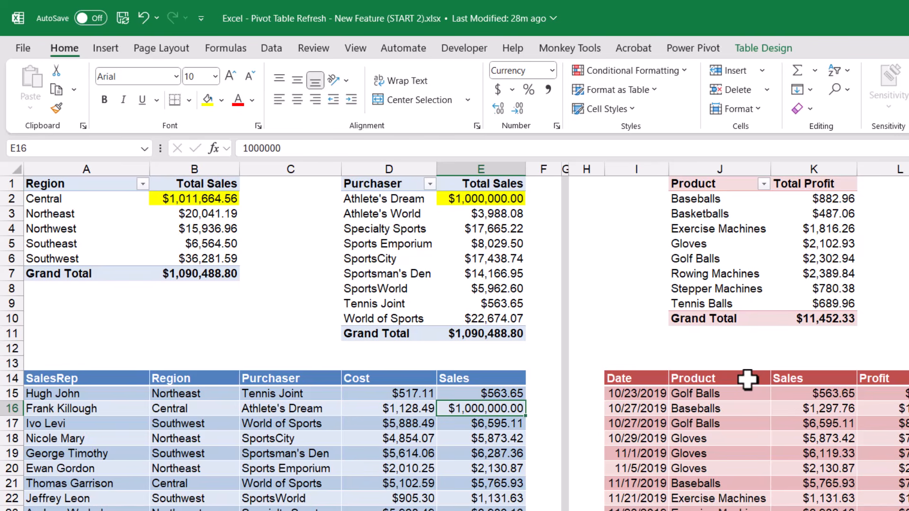
text(2,000)
key(Return)
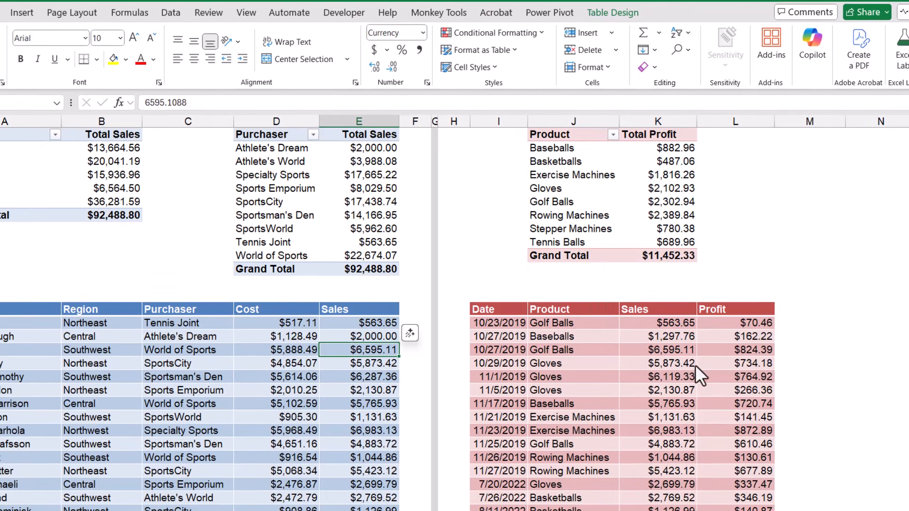
Set the Profit of the 11/25/2019 Golf Balls row to 1000000
click(710, 338)
click(748, 445)
text(1000000)
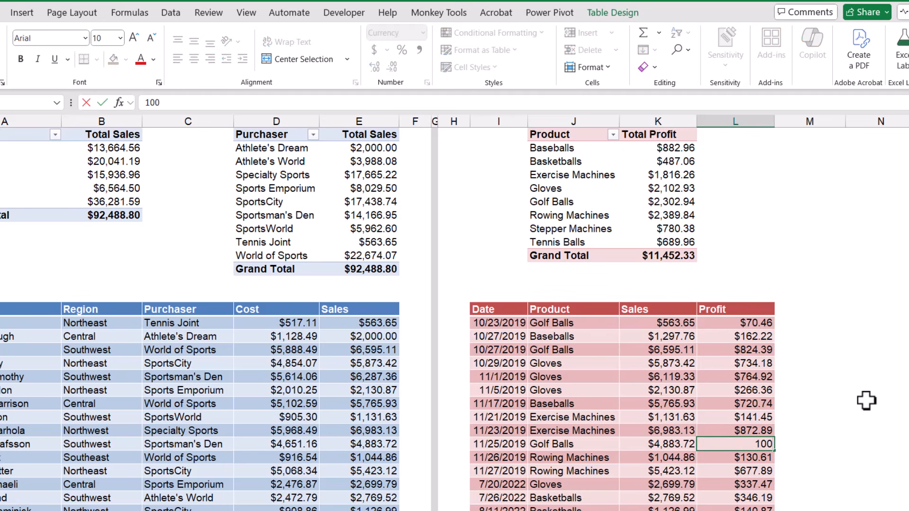
key(Return)
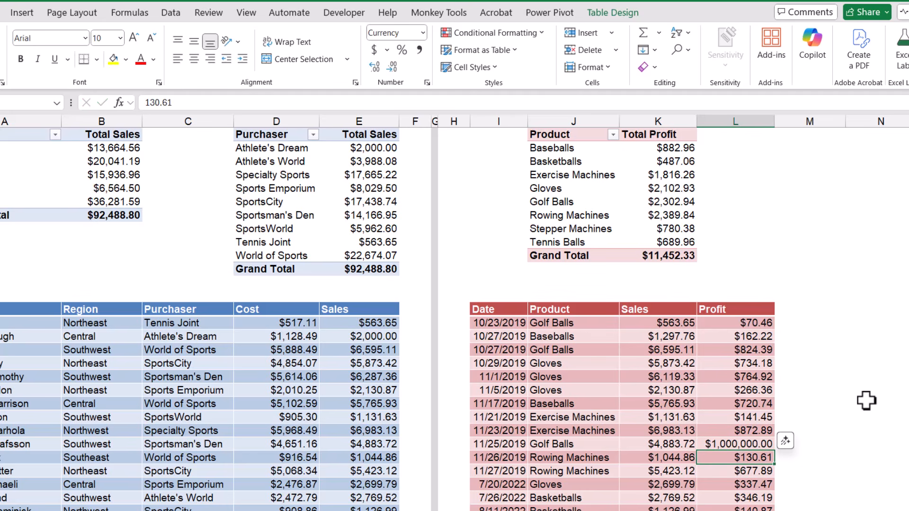
Turn Auto Refresh back on for the Product profit PivotTable and refresh it
click(608, 199)
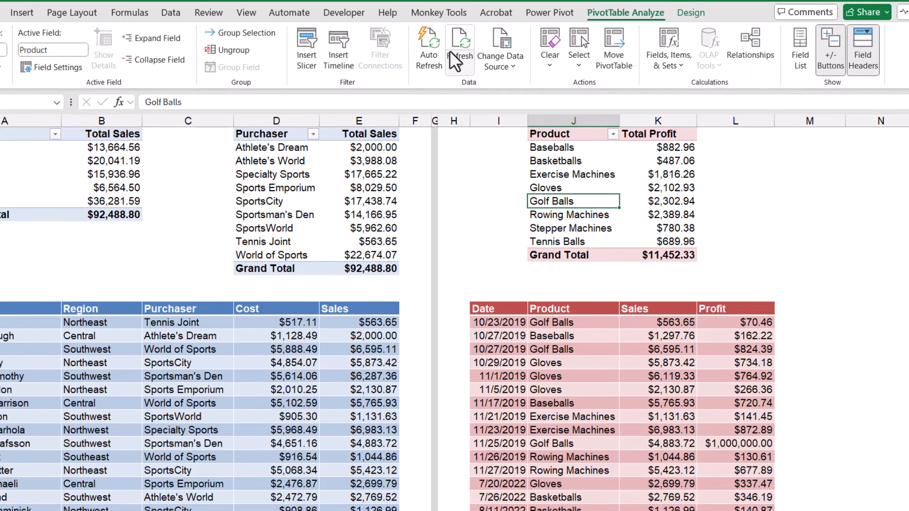
click(435, 52)
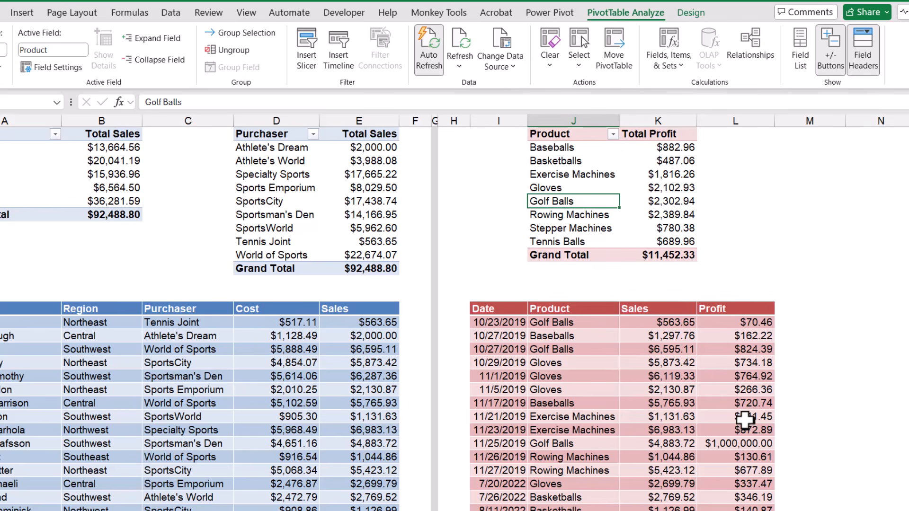
click(456, 42)
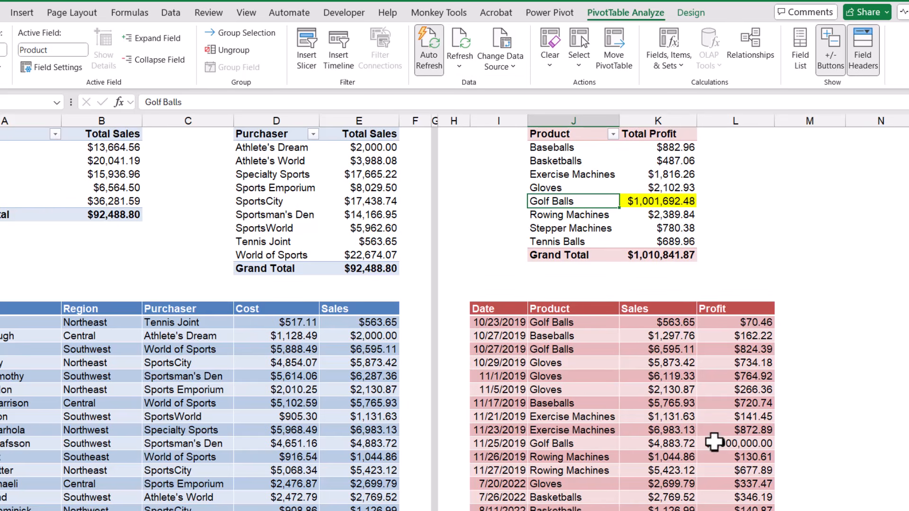
Set the Profit of the 11/25/2019 Golf Balls row to 5000
click(712, 442)
text(5000)
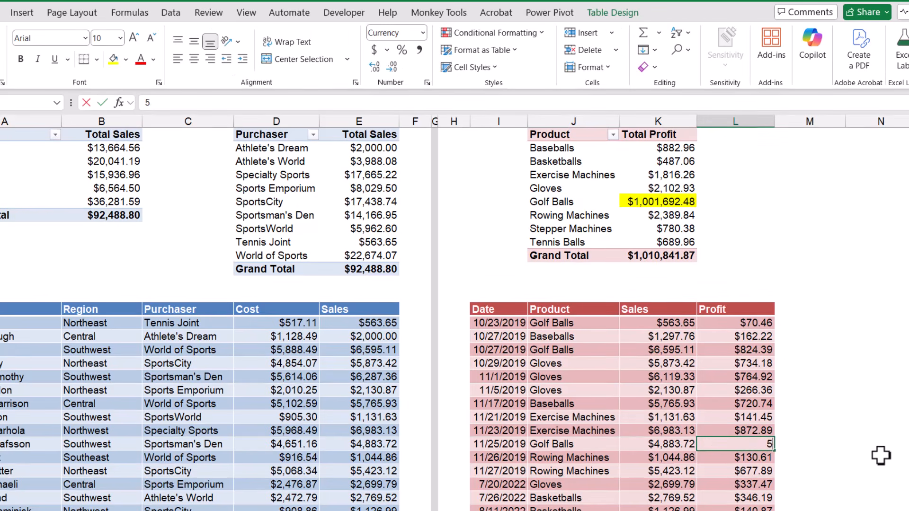
key(Return)
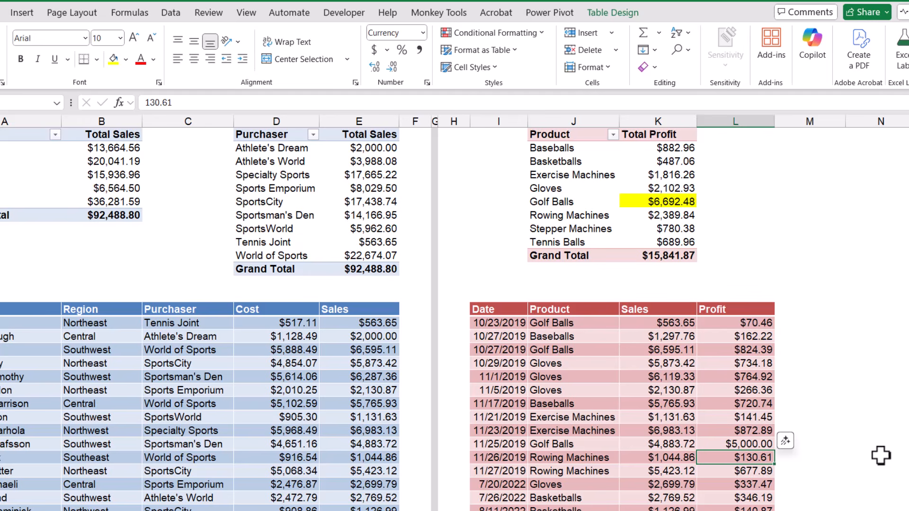
Select the Product profit PivotTable to review its Auto Refresh setting
click(629, 229)
click(604, 14)
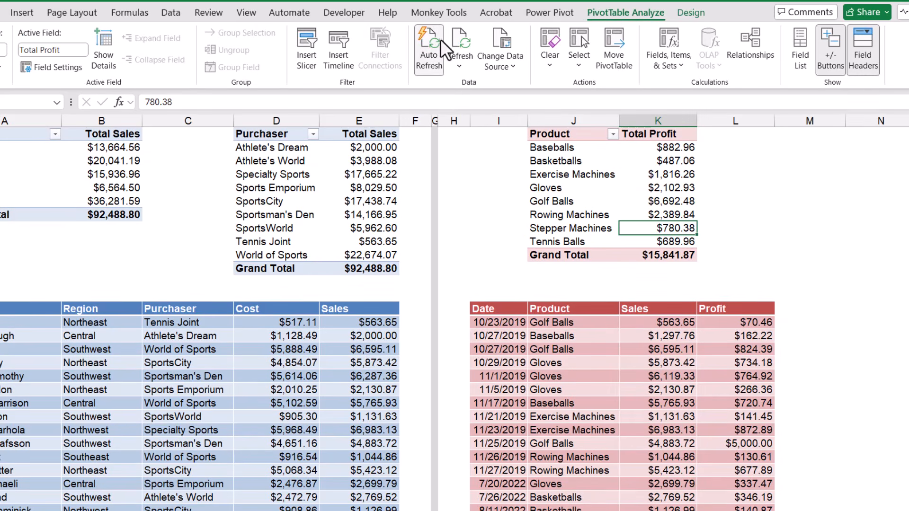